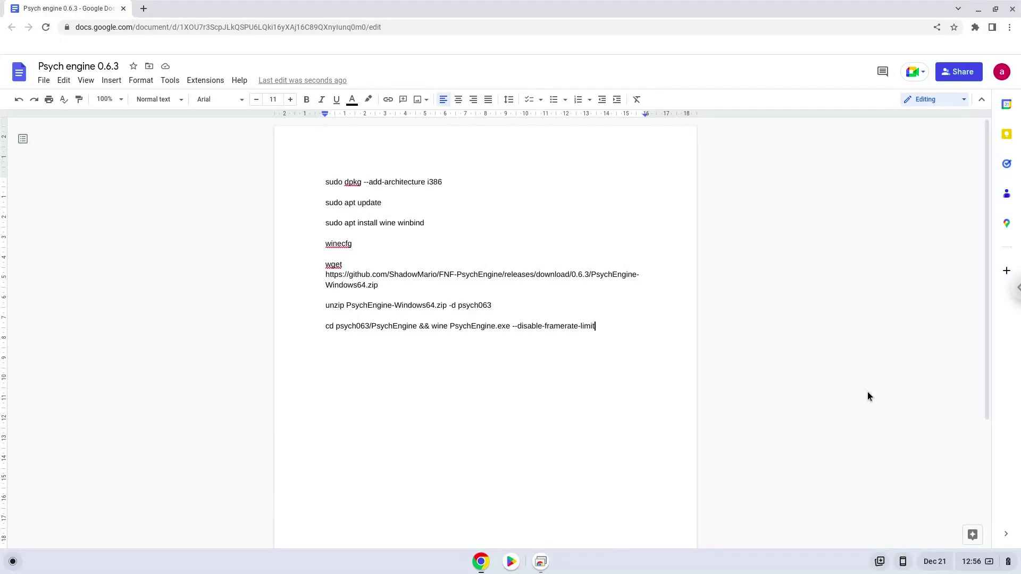
Open Quick Settings from the shelf clock over the 'Psych engine 0.6.3' document
left_click(964, 569)
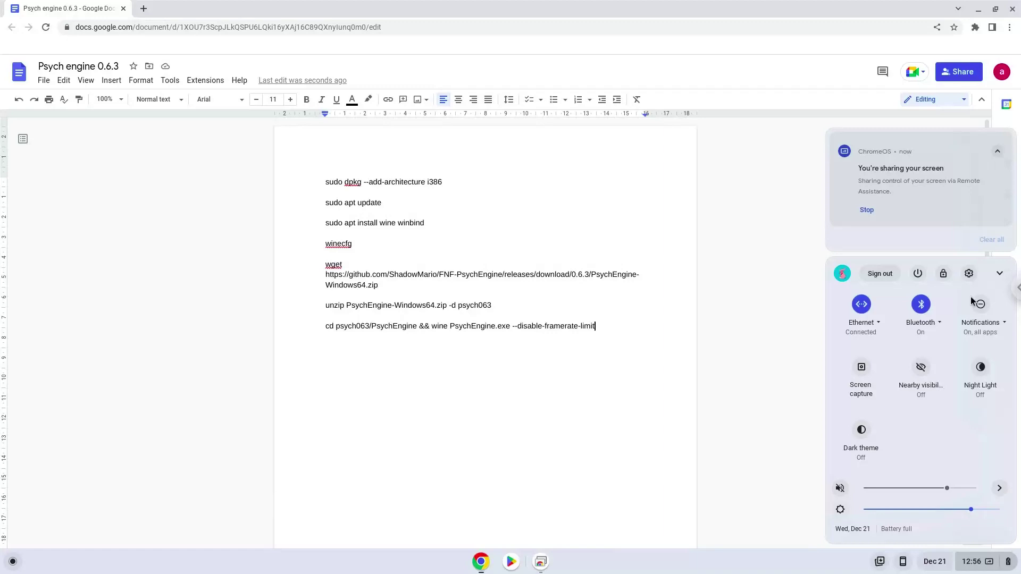
In Settings under Advanced > Developers, start turning on the Linux development environment
left_click(968, 273)
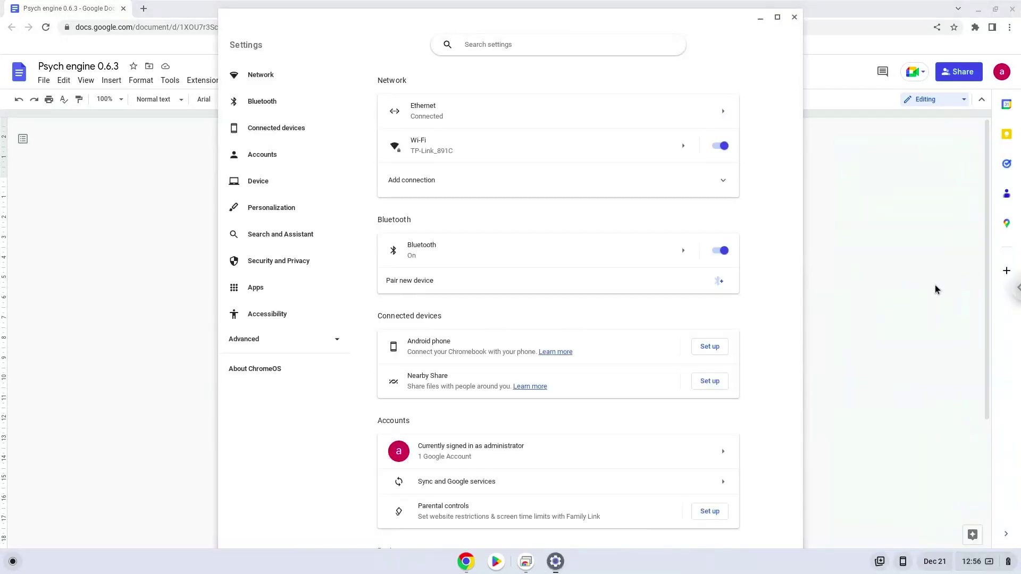
left_click(304, 347)
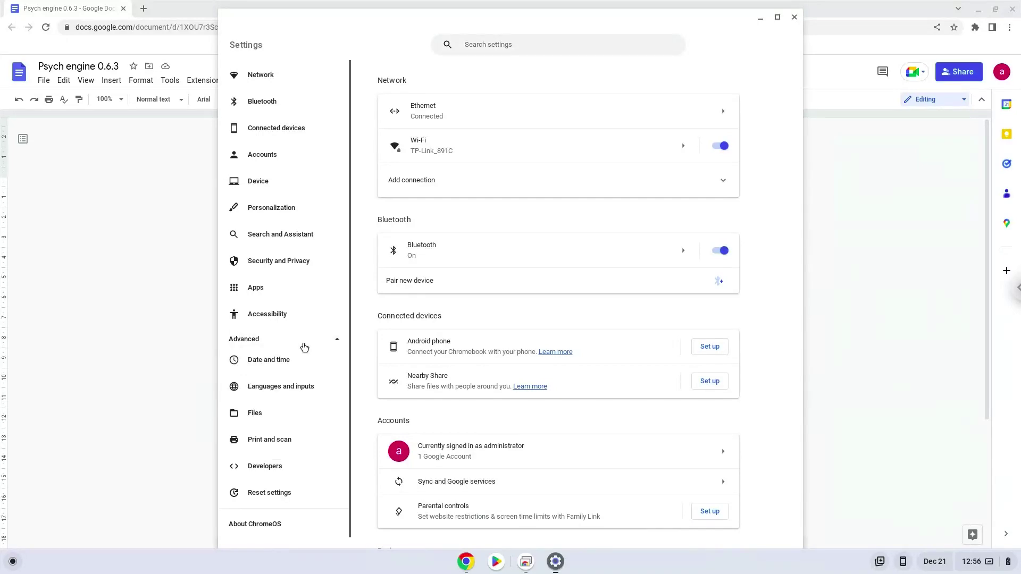
left_click(266, 472)
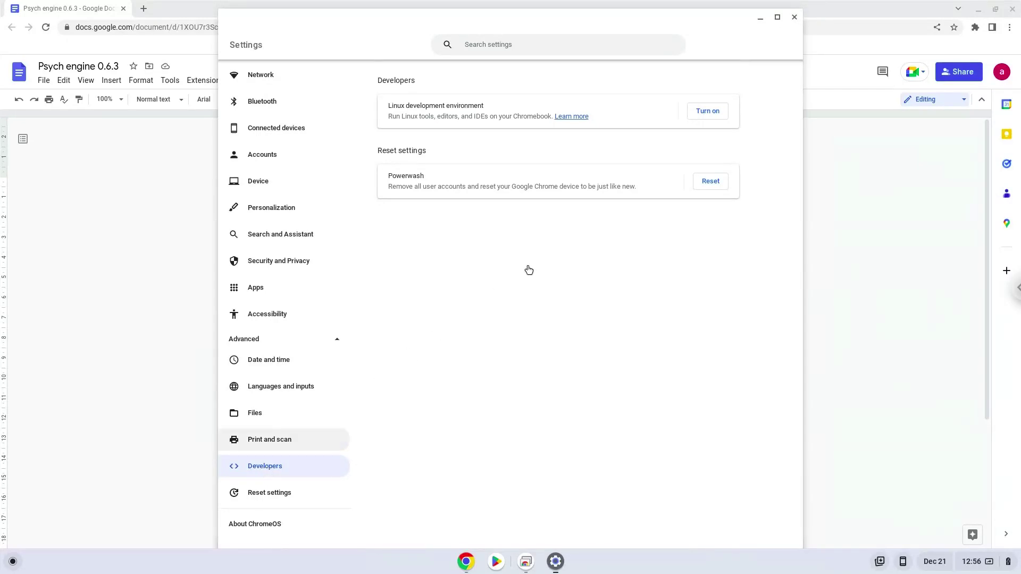
left_click(708, 112)
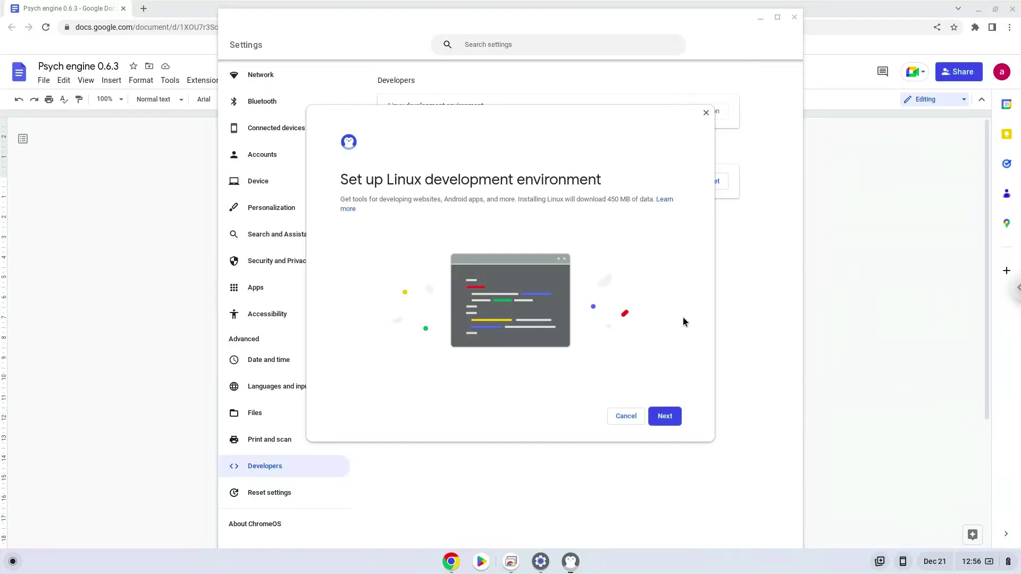
Install the Linux development environment, then close the new terminal and the Settings window
left_click(668, 418)
left_click(663, 417)
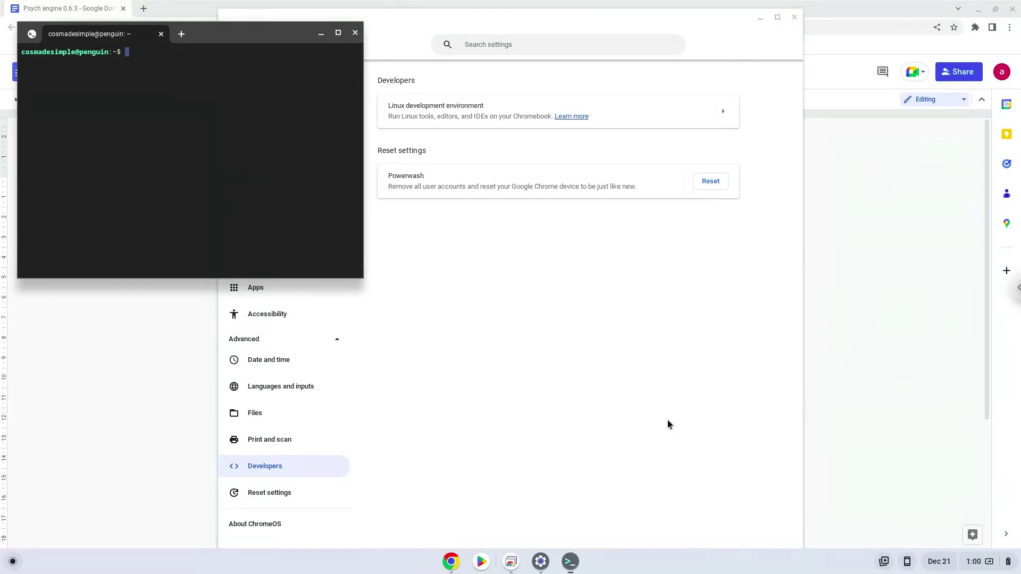
left_click(356, 34)
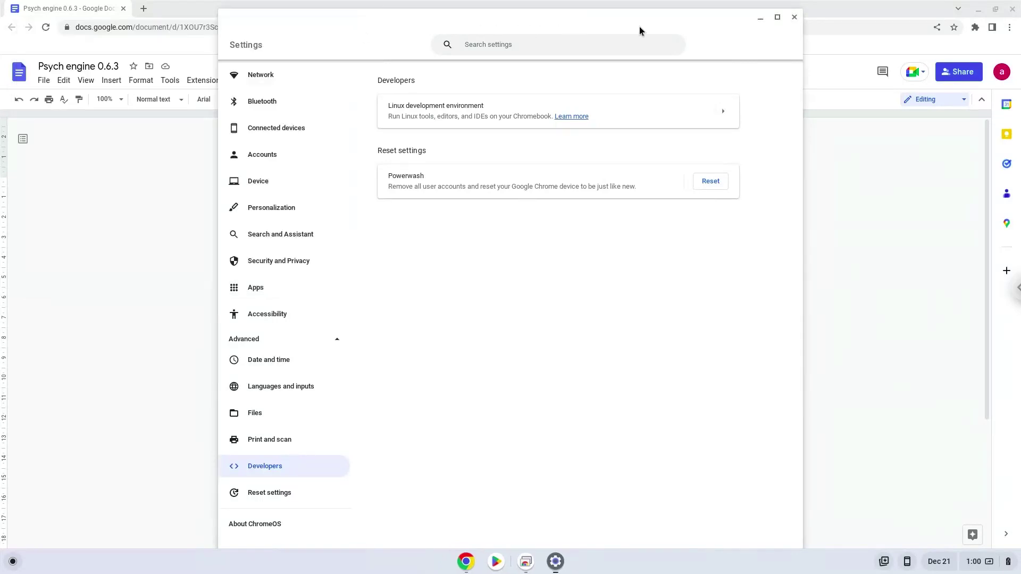
left_click(791, 20)
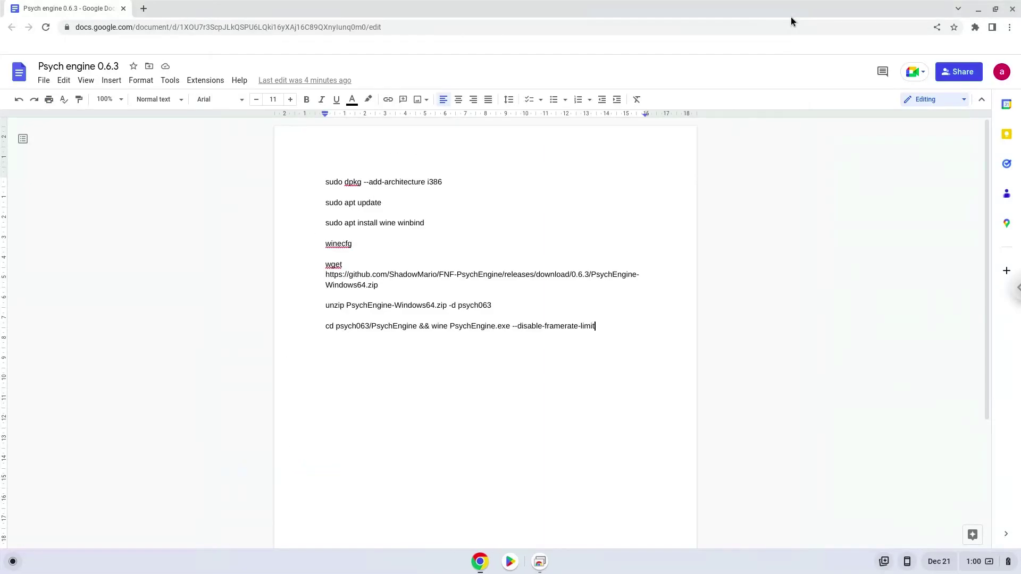
Copy the 'sudo dpkg --add-architecture i386' line from the document
triple_click(392, 181)
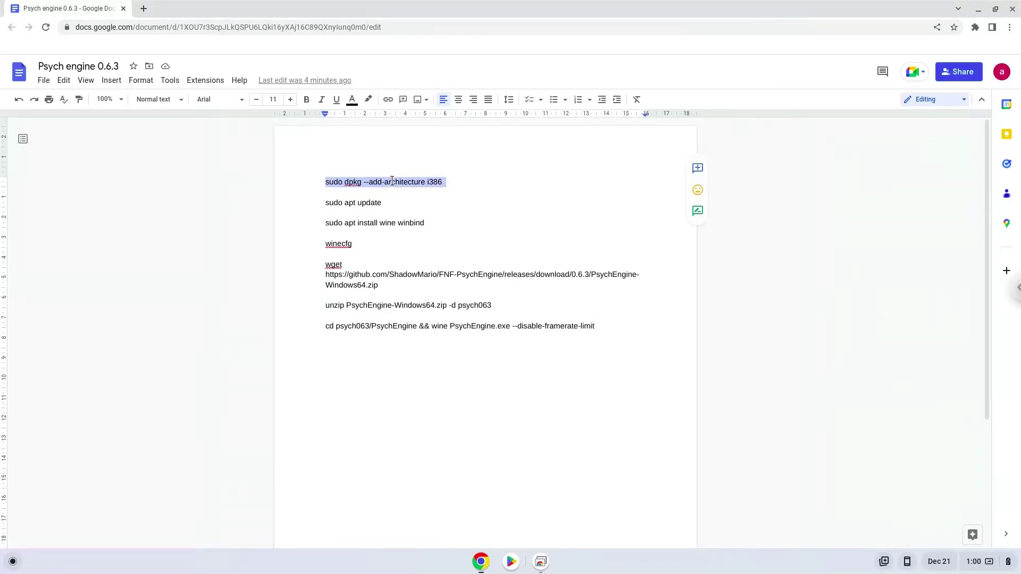
right_click(392, 181)
left_click(420, 210)
Launch a maximized Terminal, open a penguin shell, and run the copied architecture command
left_click(13, 561)
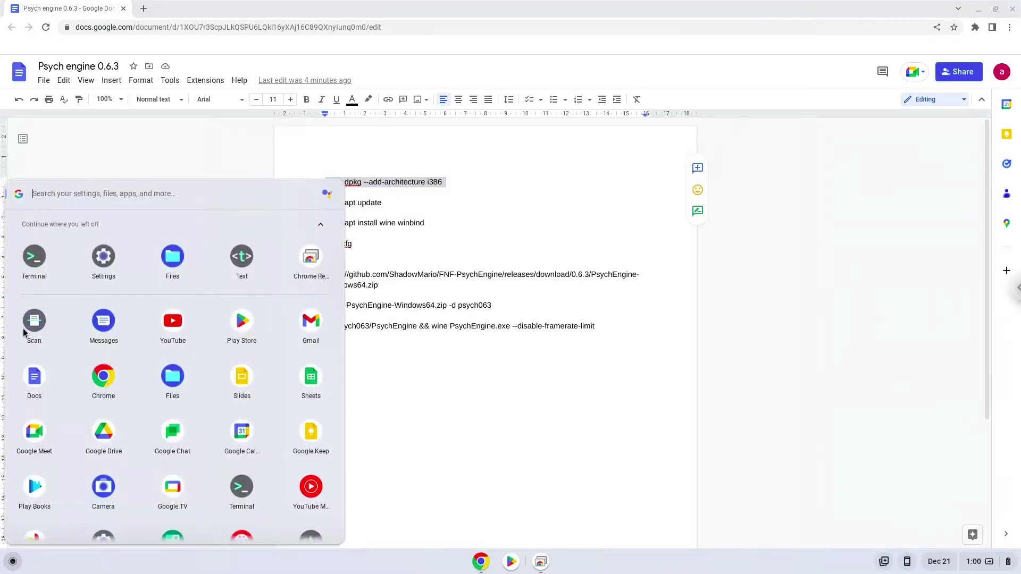
left_click(34, 257)
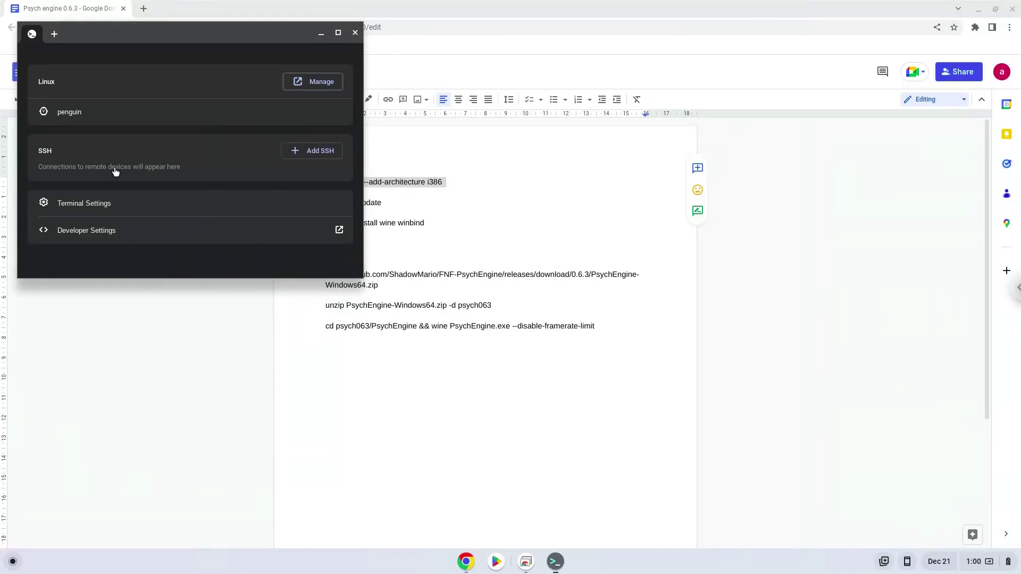
double_click(169, 33)
left_click(280, 85)
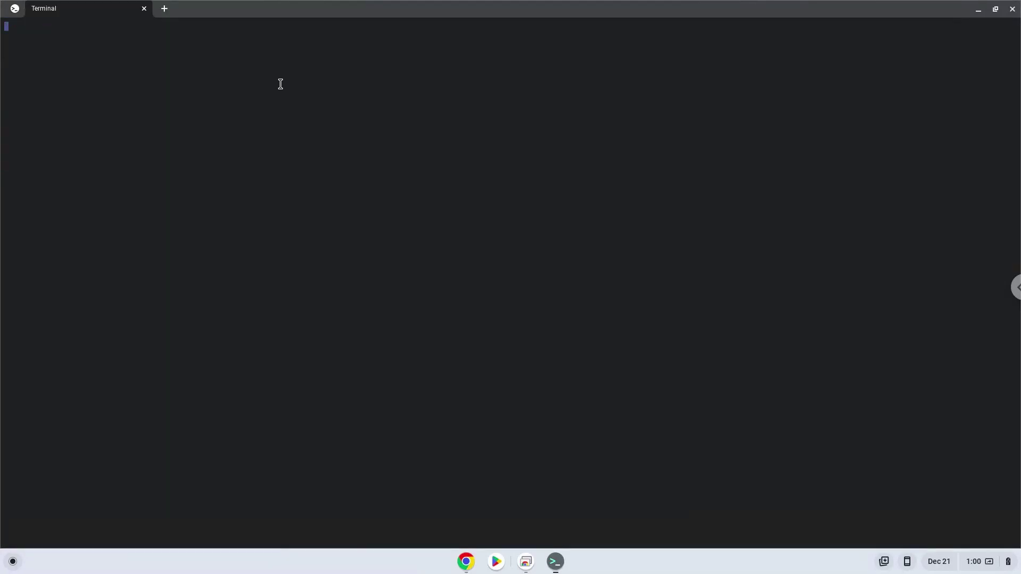
key("ctrl+shift+v")
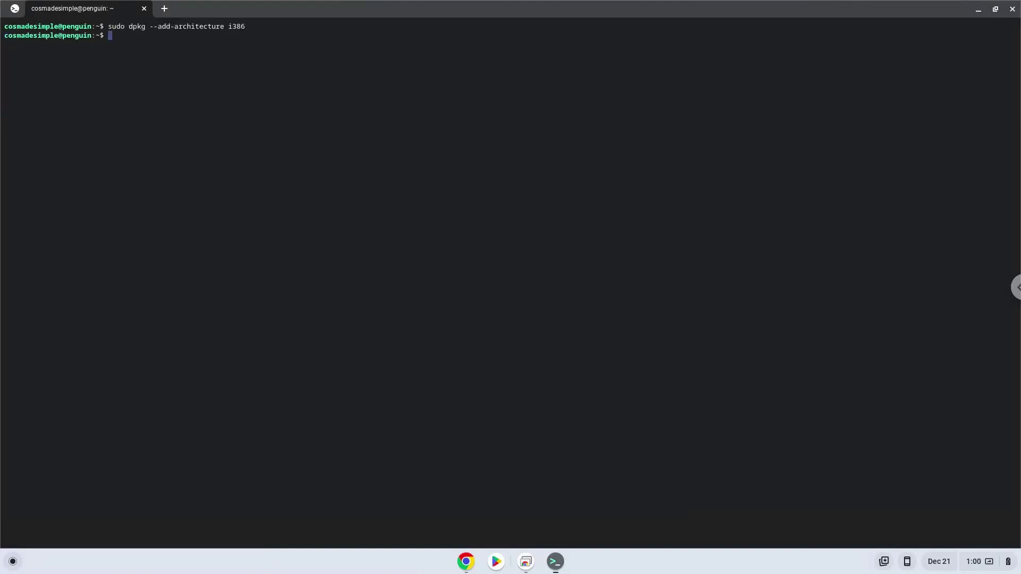
left_click(466, 561)
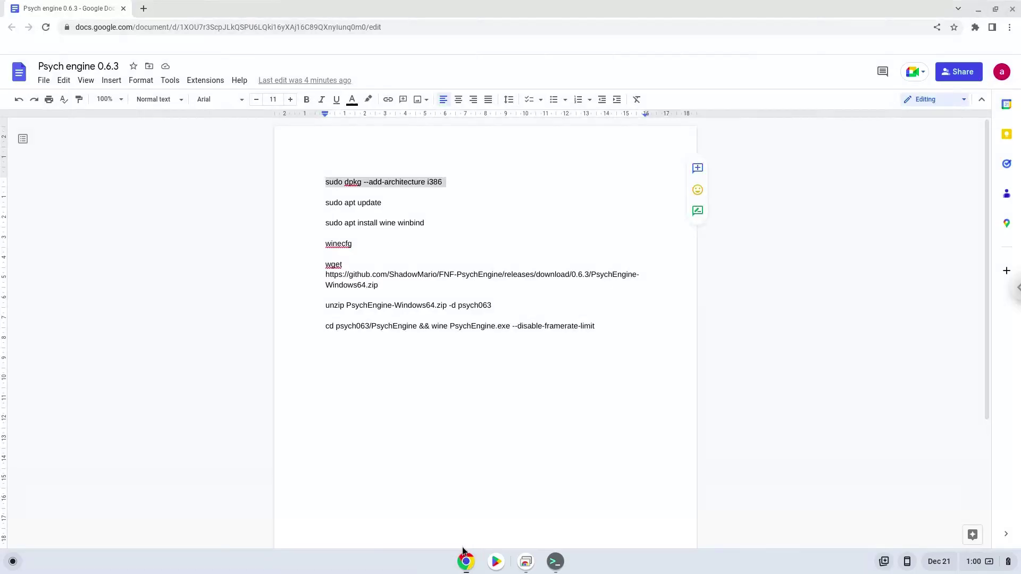
Copy 'sudo apt update' from the document and run it in the Terminal
triple_click(351, 202)
right_click(351, 203)
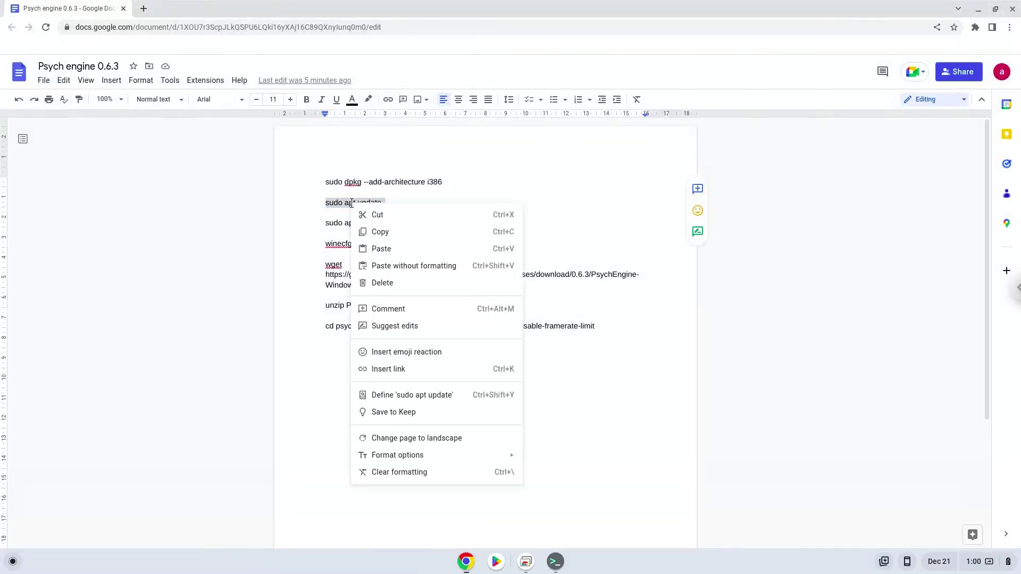
left_click(380, 231)
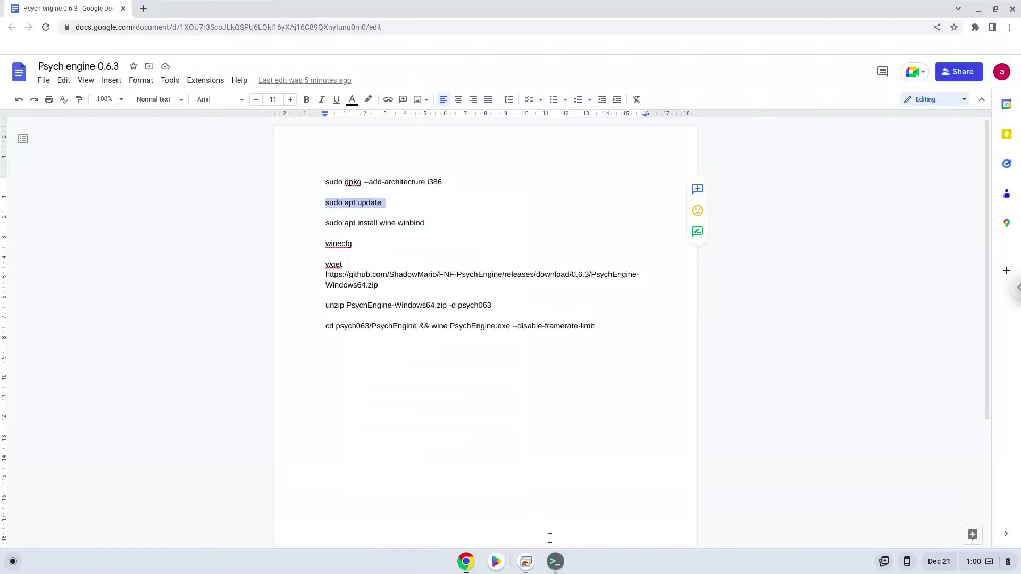
left_click(564, 562)
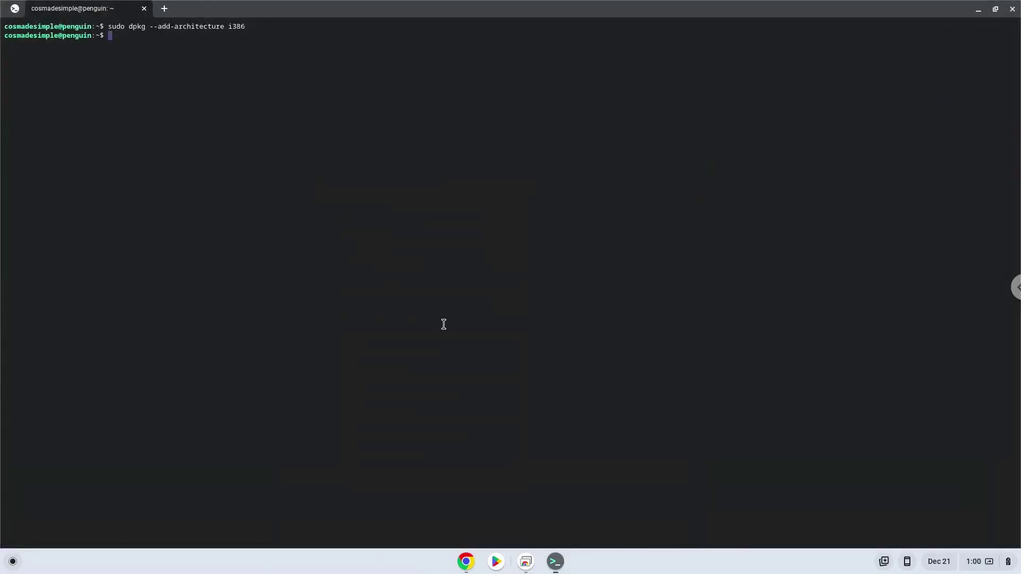
key("ctrl+shift+v")
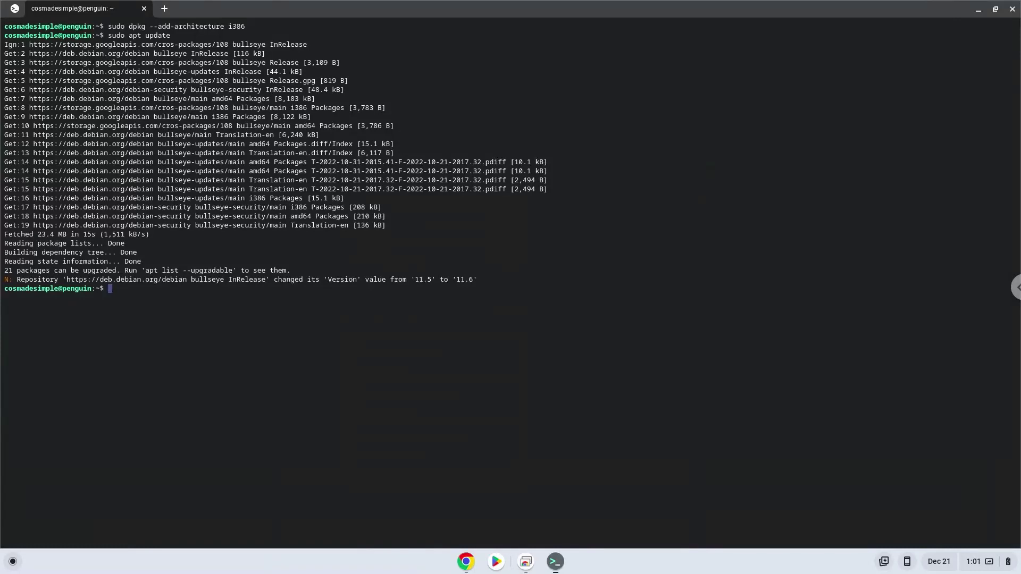
Copy 'sudo apt install wine winbind' from the Doc, run it, and confirm continuing
left_click(465, 561)
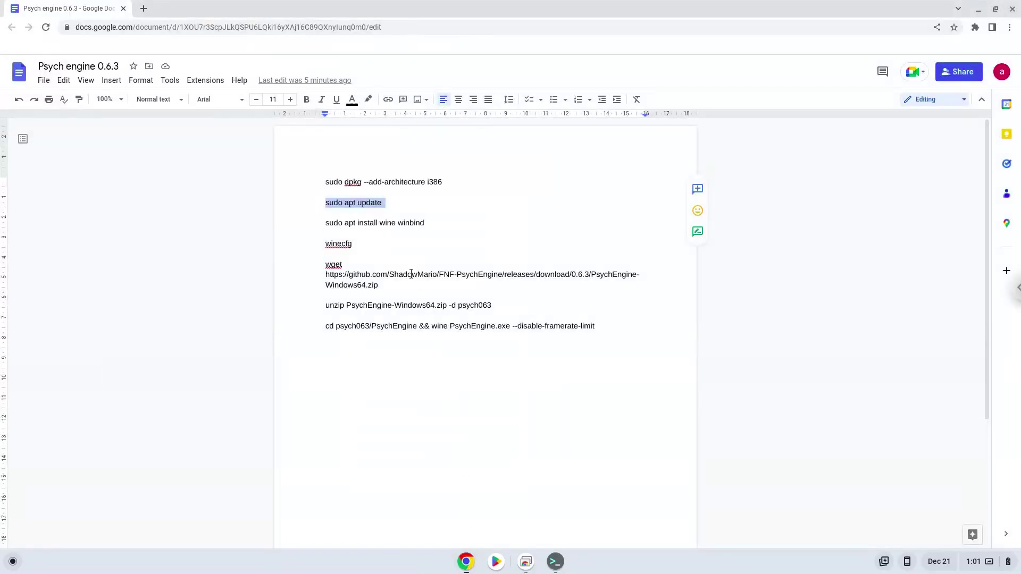
triple_click(393, 224)
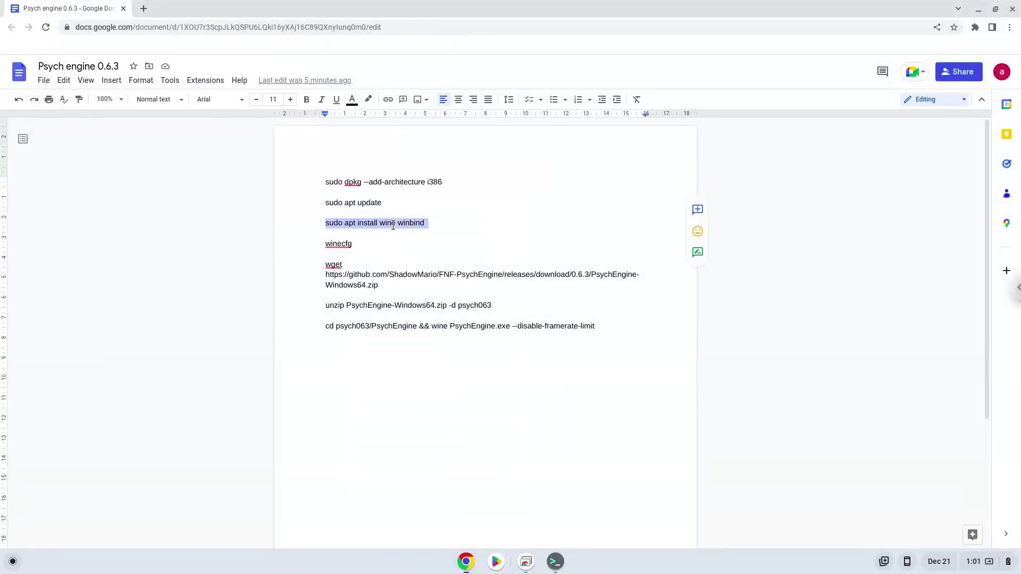
right_click(393, 224)
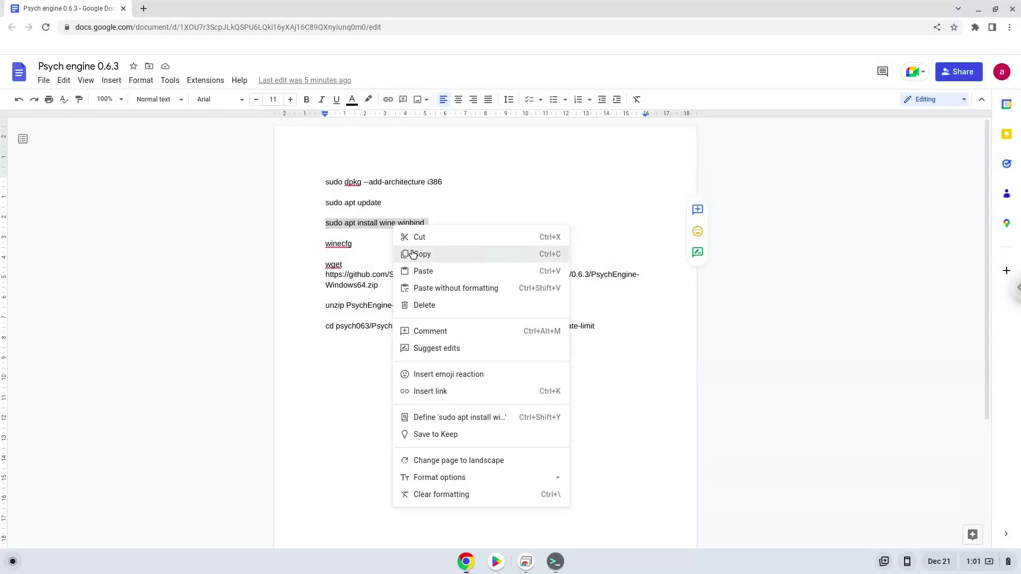
left_click(406, 253)
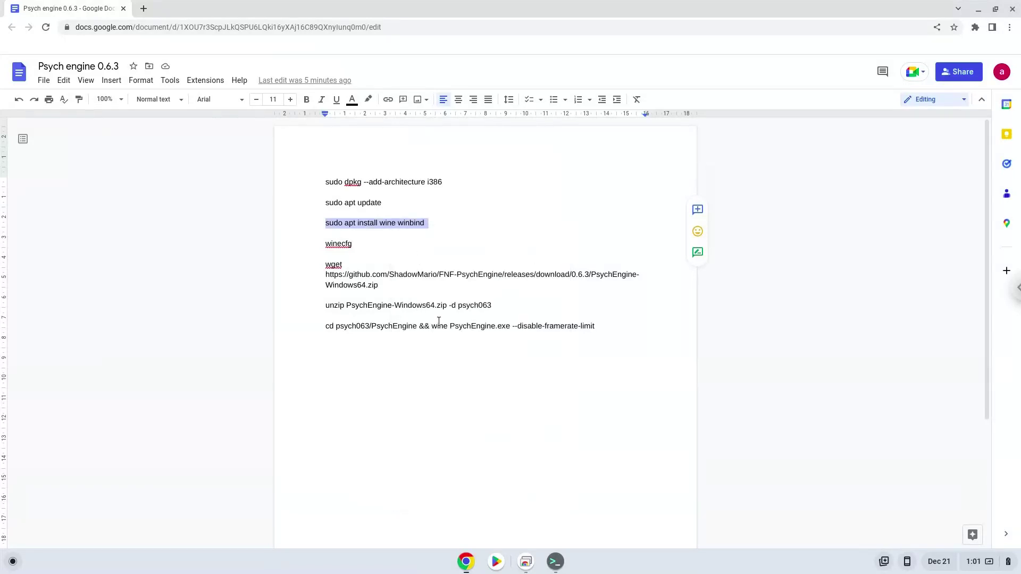
left_click(555, 562)
key("ctrl+shift+v")
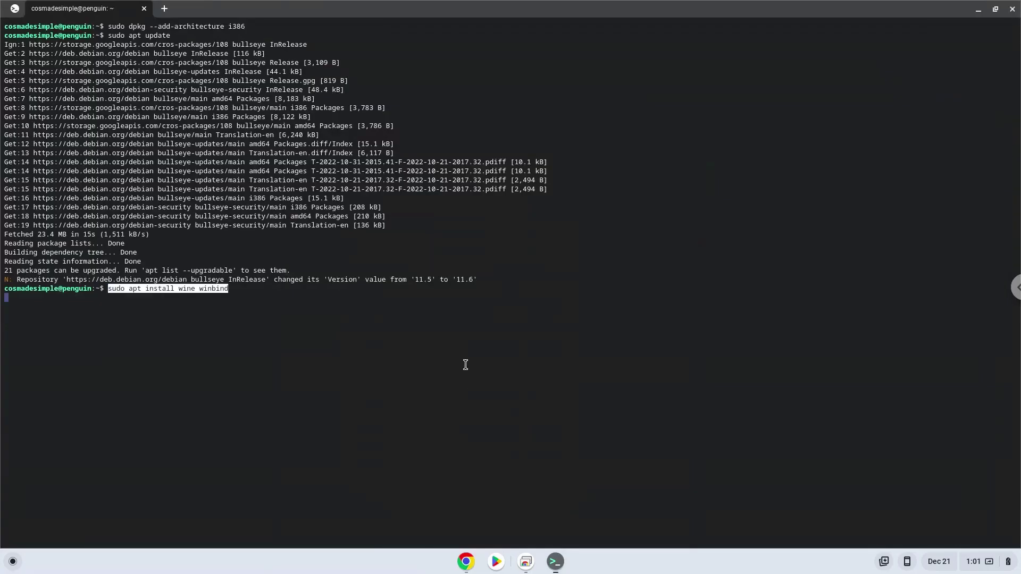
key("Return")
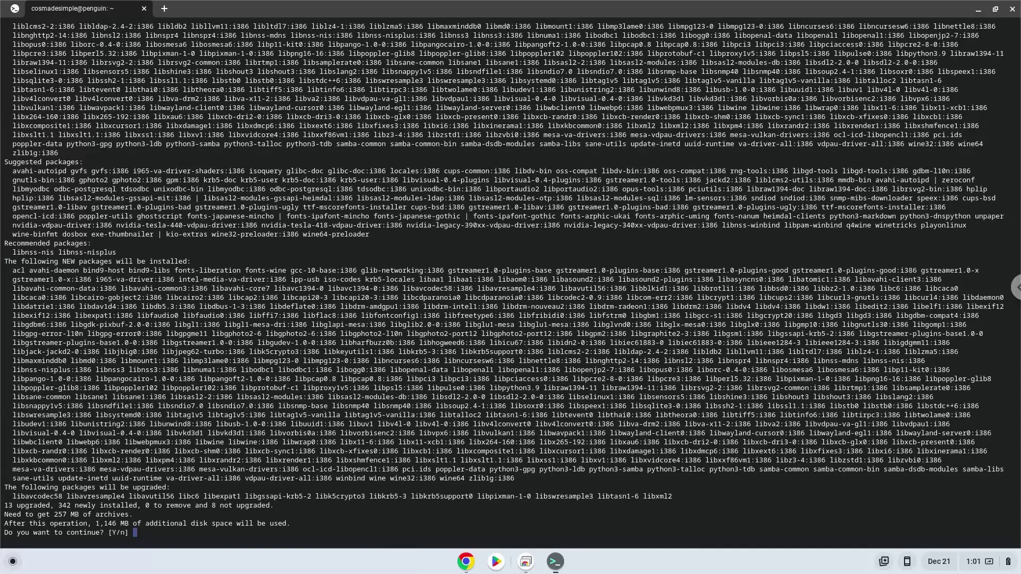
key("Return")
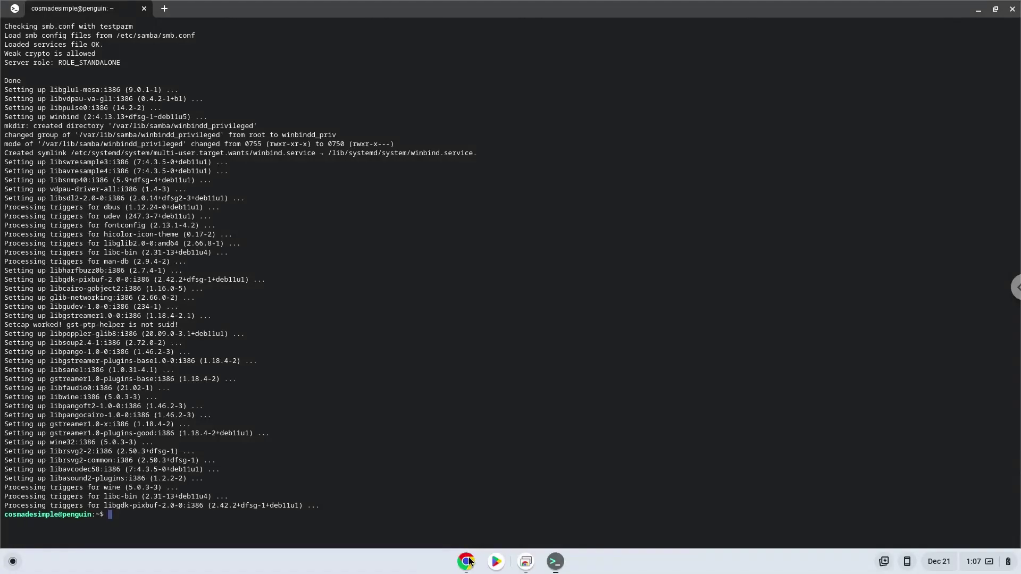
Copy 'winecfg' from the notes document and run it in the Linux terminal
left_click(468, 562)
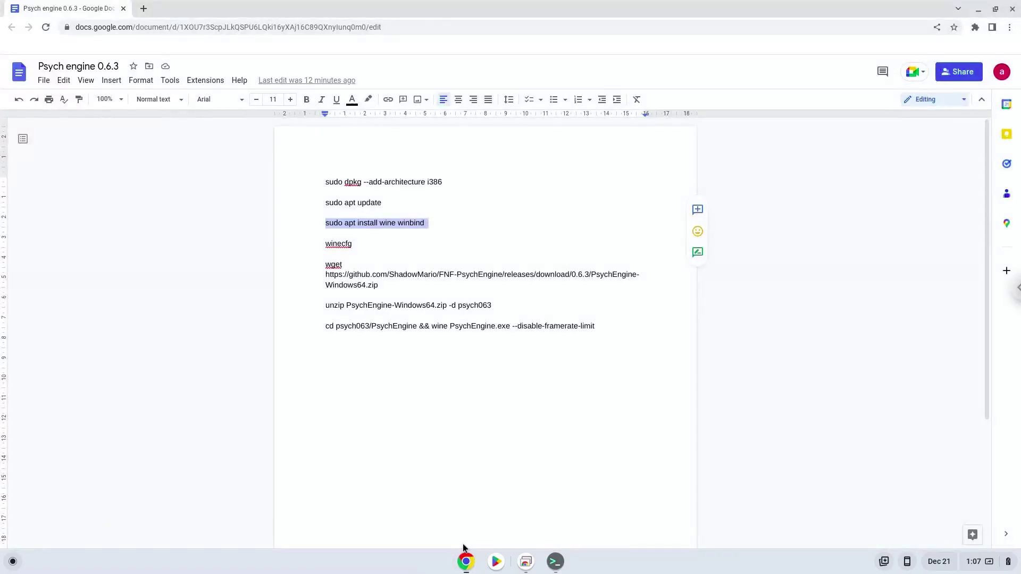
left_click(339, 244)
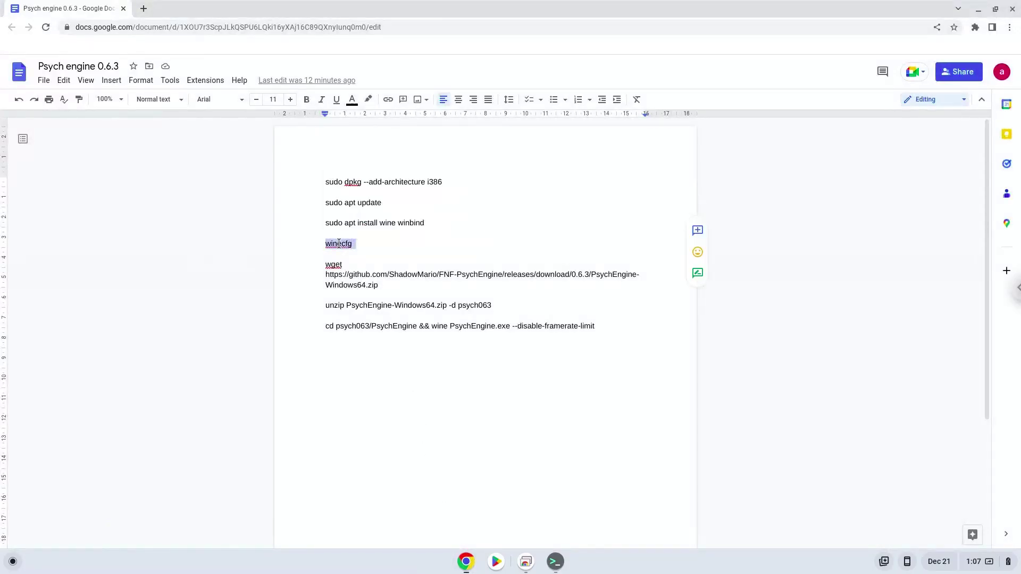
right_click(339, 244)
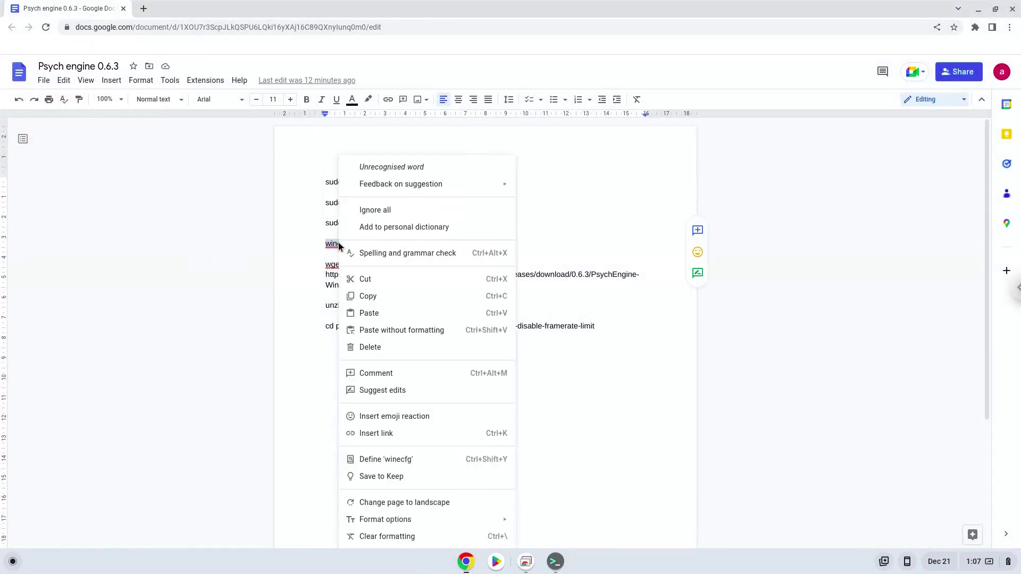
left_click(381, 297)
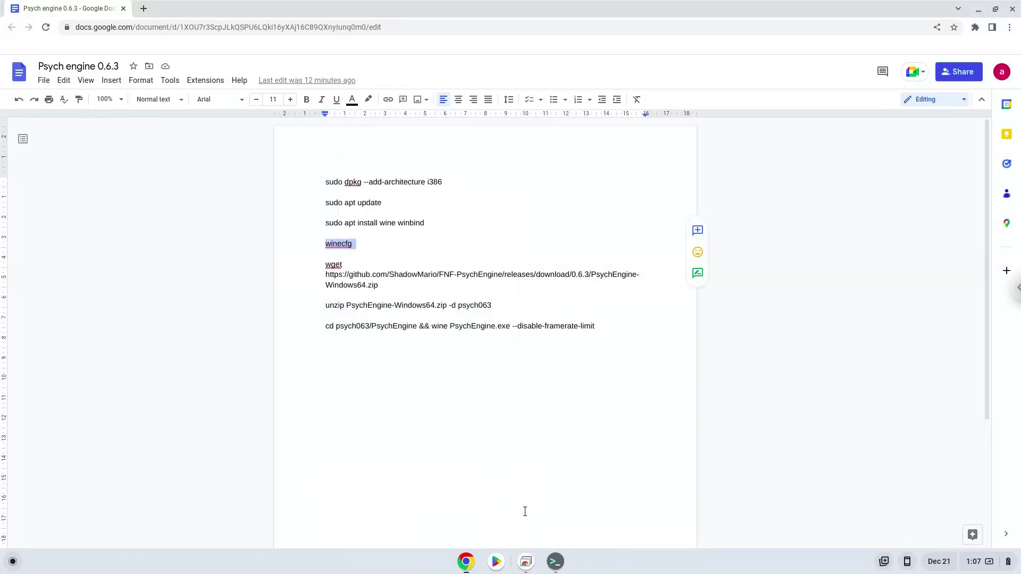
left_click(555, 562)
key("ctrl+shift+v")
key("Return")
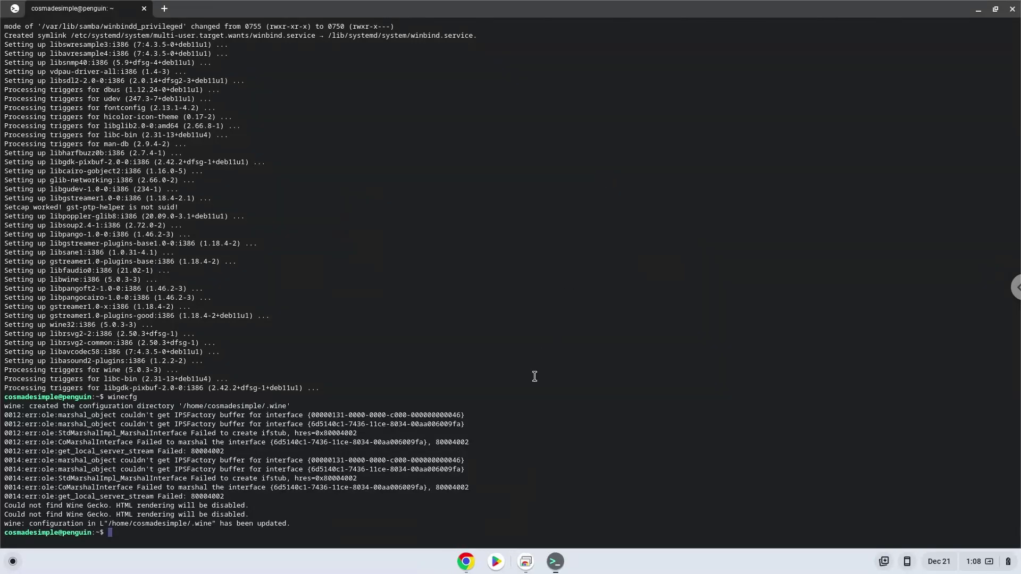
Copy the wget command for PsychEngine-Windows64.zip and paste it into the terminal
left_click(466, 561)
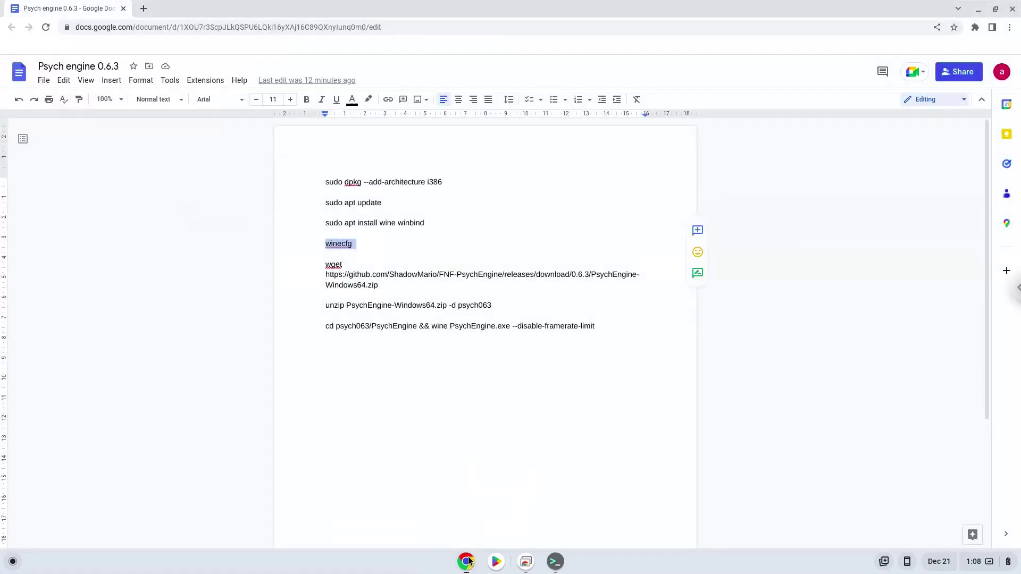
triple_click(400, 277)
right_click(400, 276)
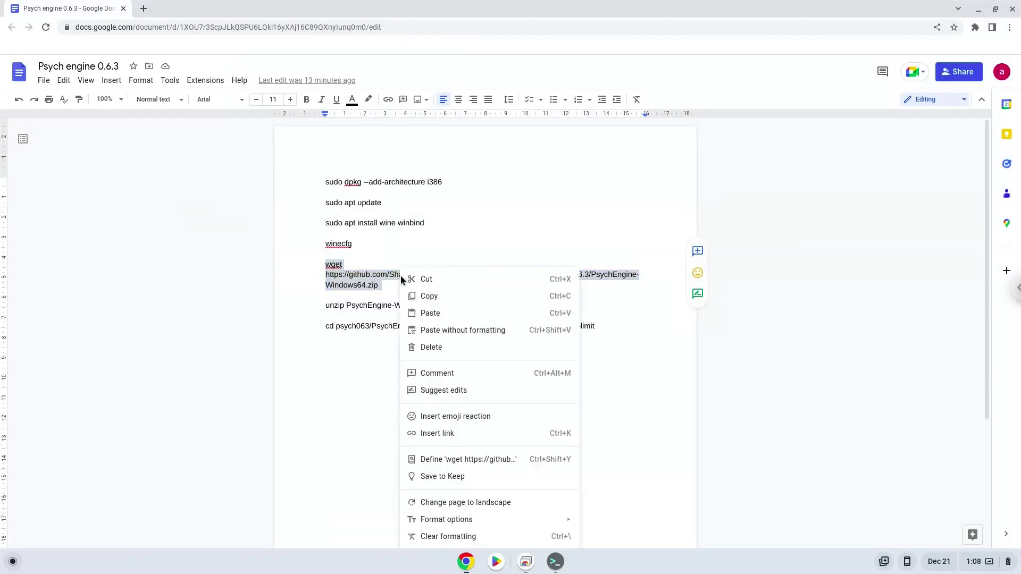
left_click(421, 296)
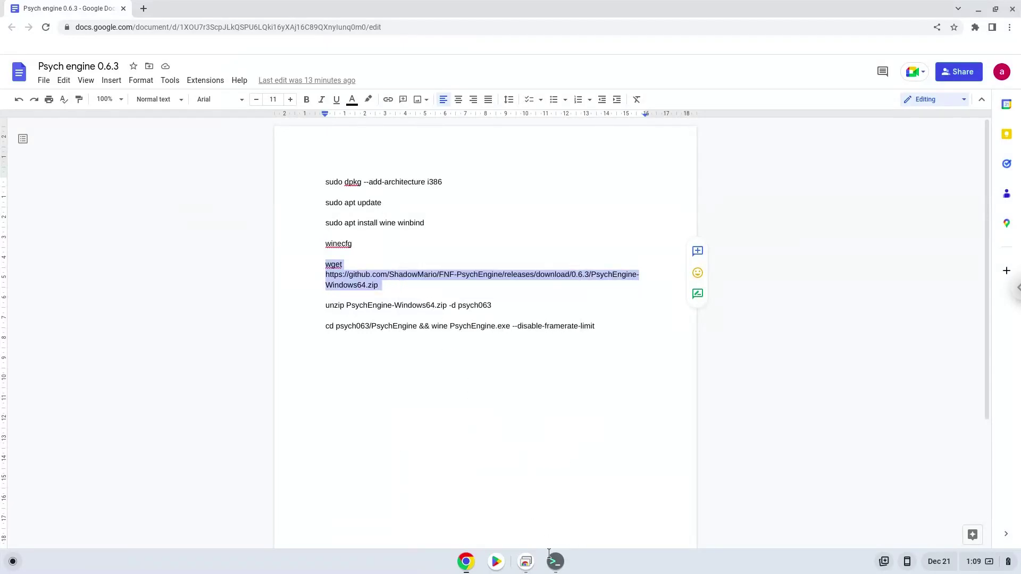
left_click(555, 562)
right_click(470, 415)
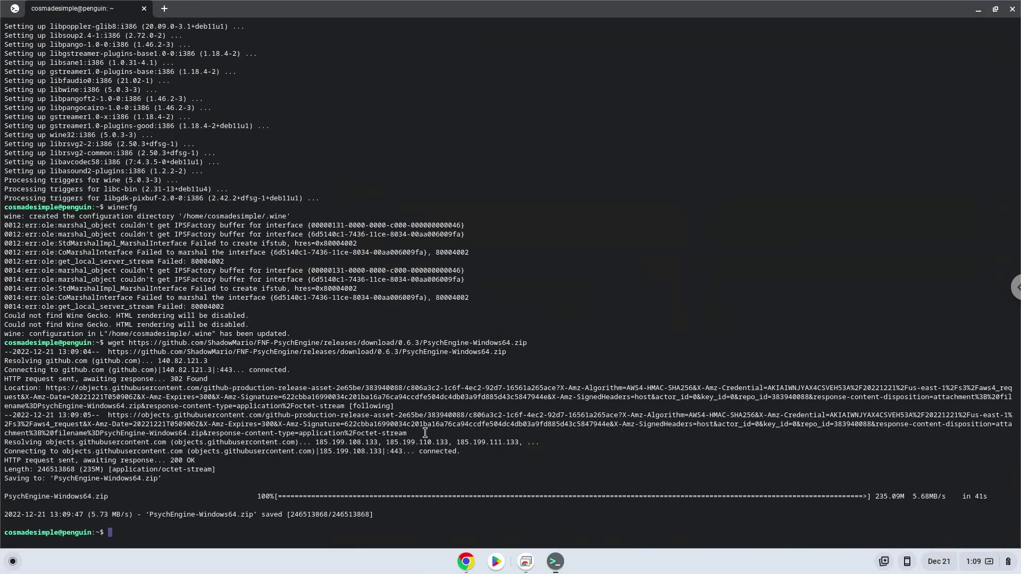
Copy 'unzip PsychEngine-Windows64.zip -d psych063' from the notes and paste it into the terminal
left_click(465, 562)
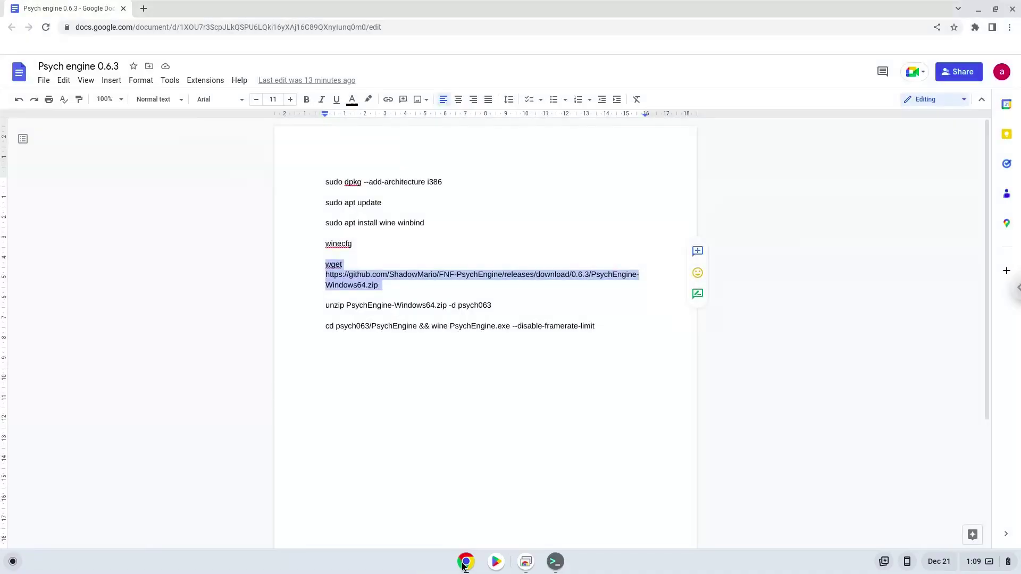
triple_click(355, 303)
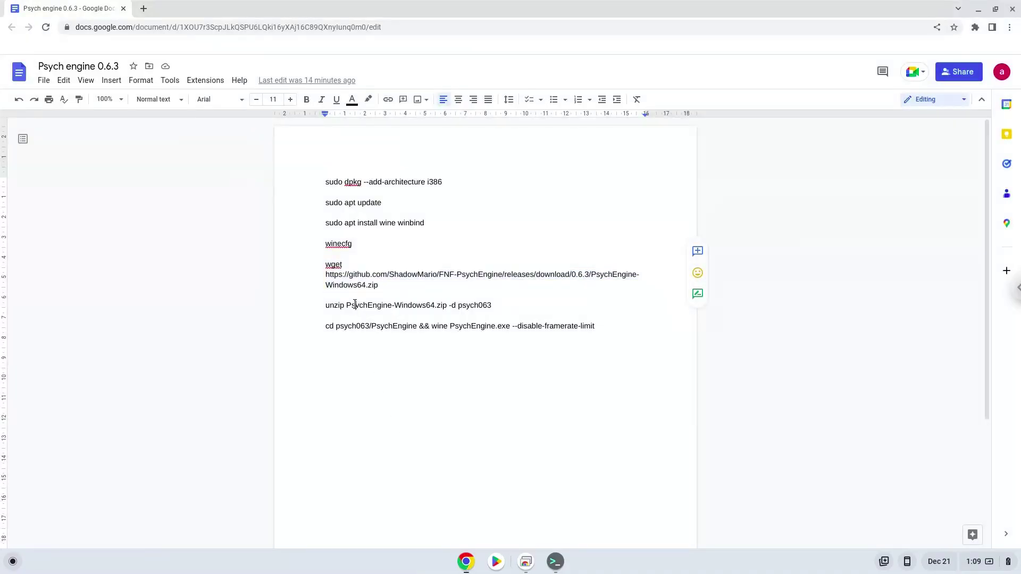
right_click(355, 304)
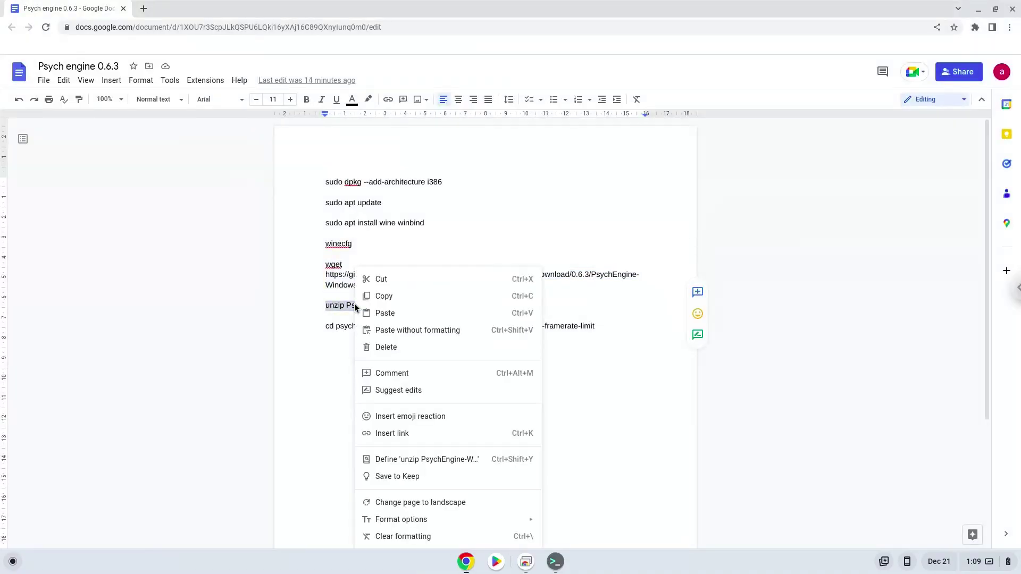
left_click(382, 295)
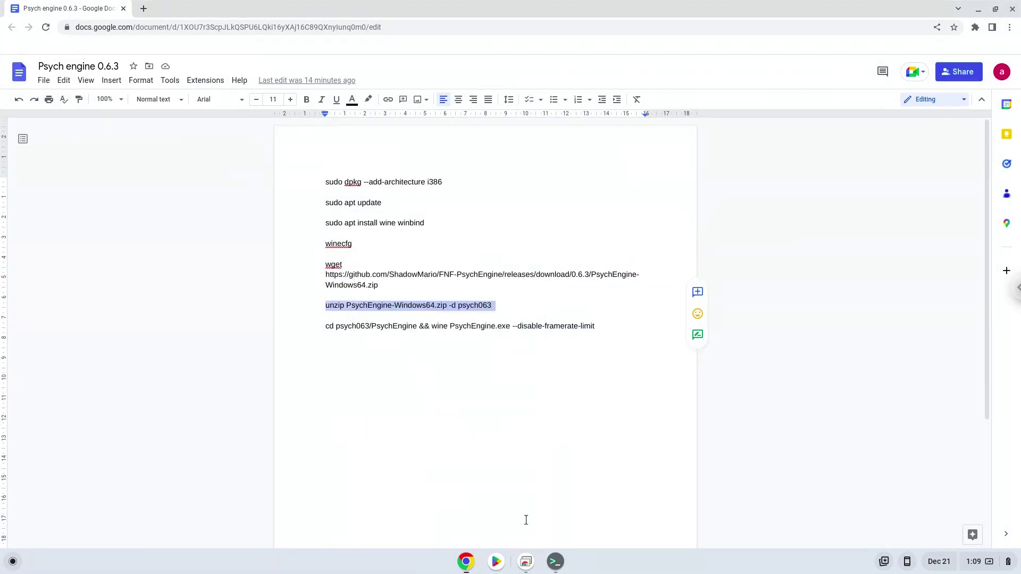
left_click(556, 564)
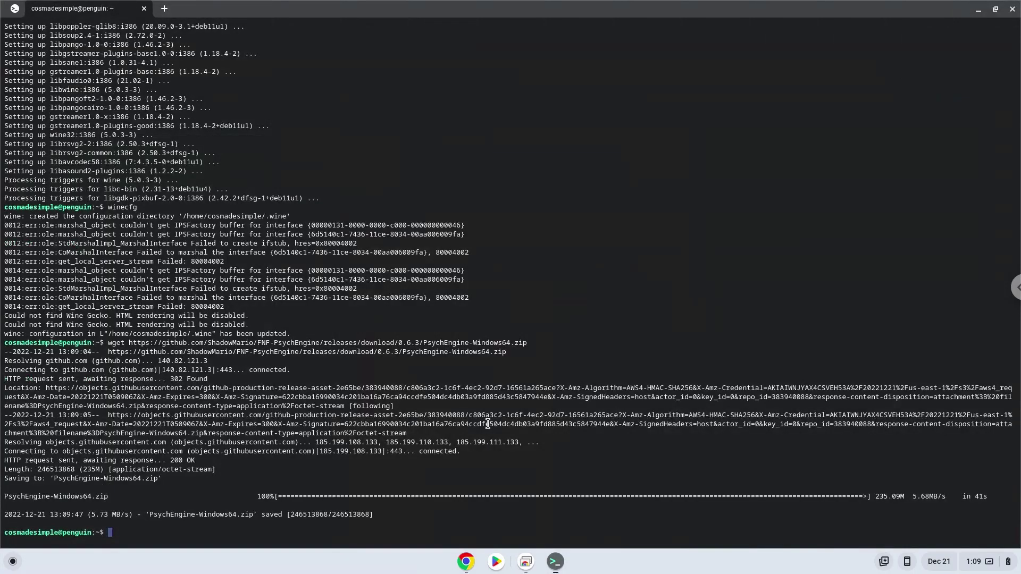
right_click(487, 424)
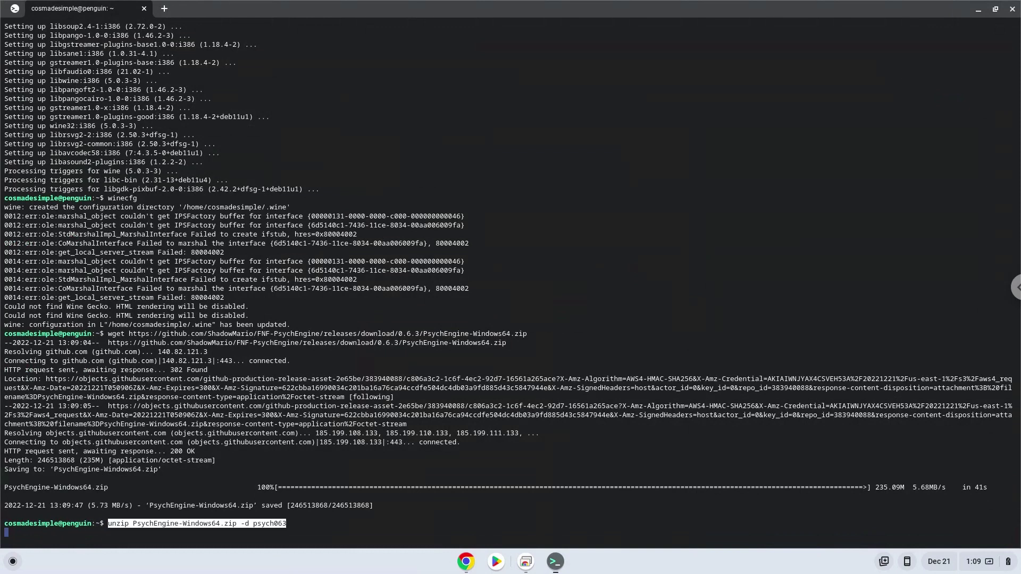